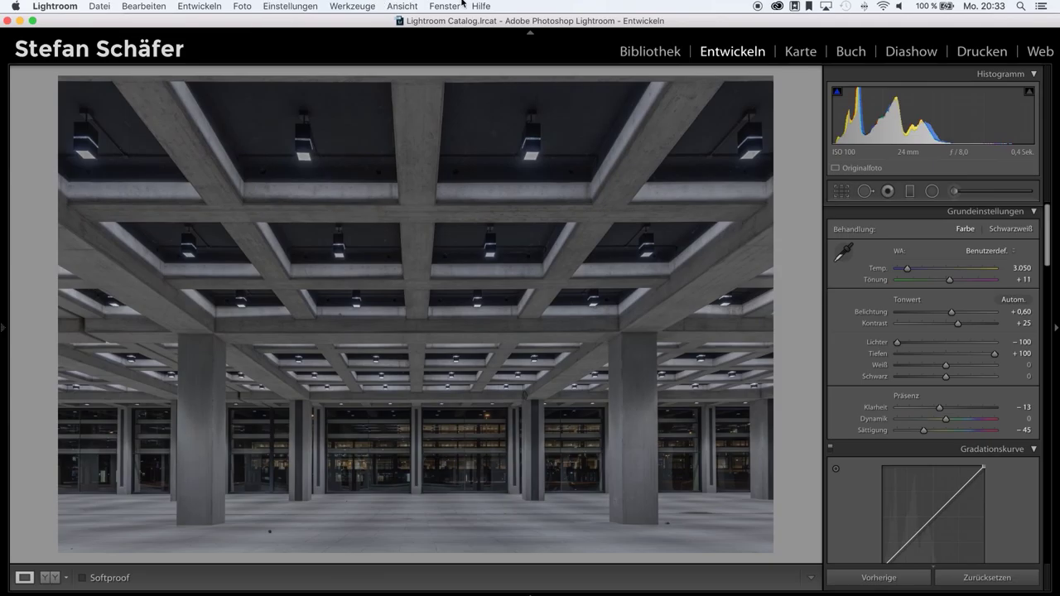
Trial-raise Weiß to +40 while previewing highlight clipping, then undo it back to 0
{"action": "scroll", "coordinate": [949, 367], "scroll_direction": "down", "scroll_amount": 1}
{"action": "key", "text": "alt"}
{"action": "left_click_drag", "start_coordinate": [947, 361], "coordinate": [957, 362]}
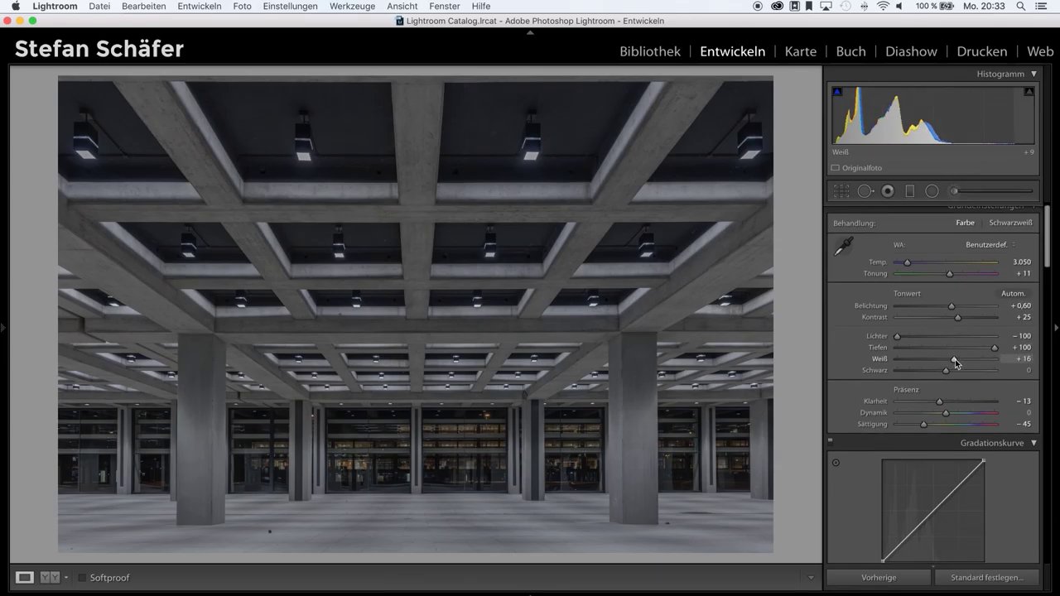
{"action": "left_click", "coordinate": [967, 360], "text": "alt"}
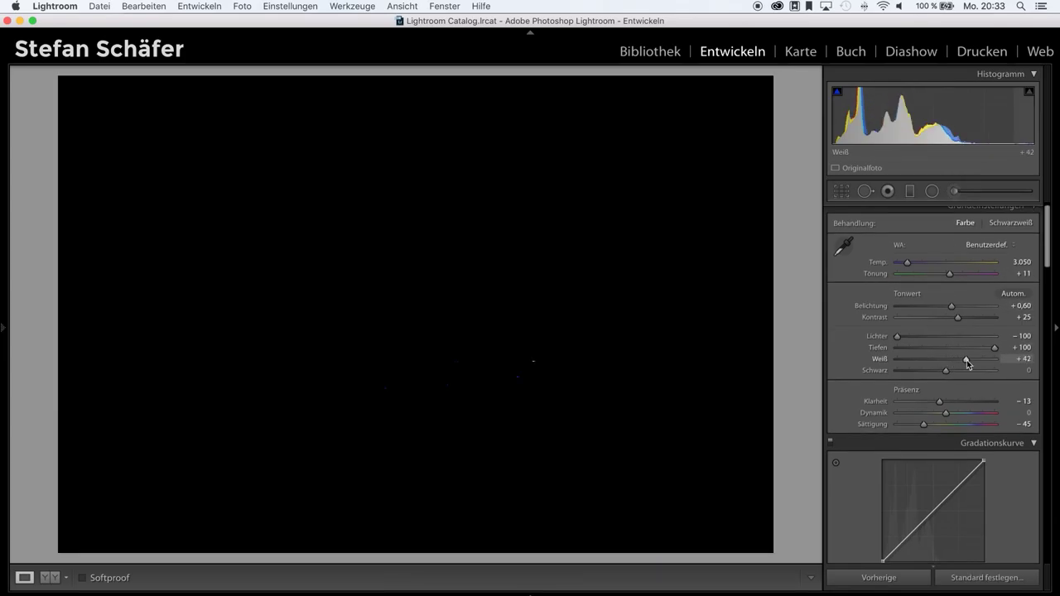
{"action": "left_click_drag", "start_coordinate": [966, 360], "coordinate": [969, 363]}
{"action": "left_click_drag", "start_coordinate": [967, 361], "coordinate": [966, 360]}
{"action": "left_click_drag", "start_coordinate": [966, 360], "coordinate": [966, 362]}
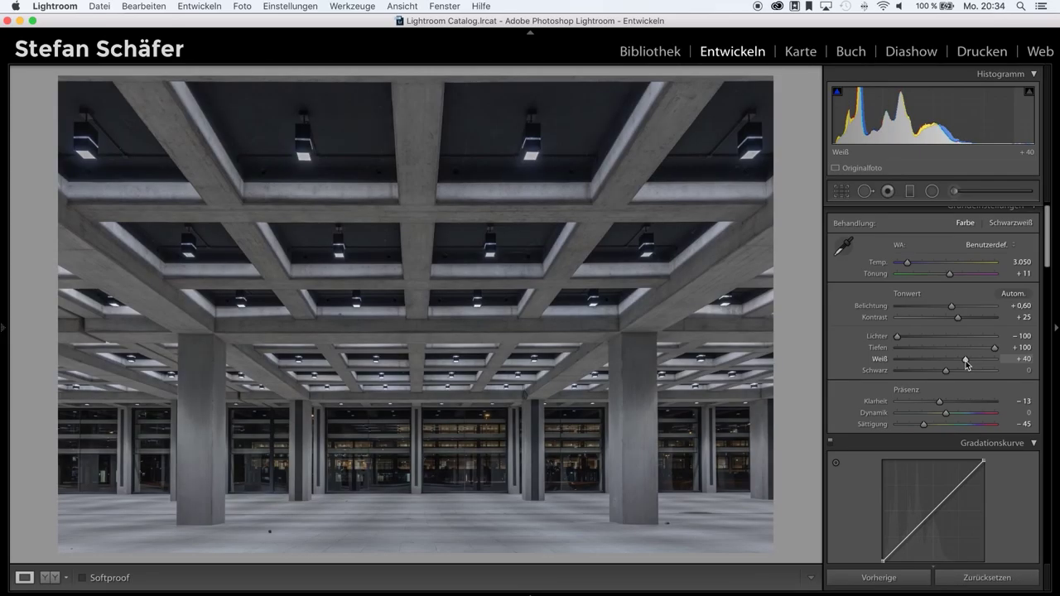
{"action": "key", "text": "ctrl+z"}
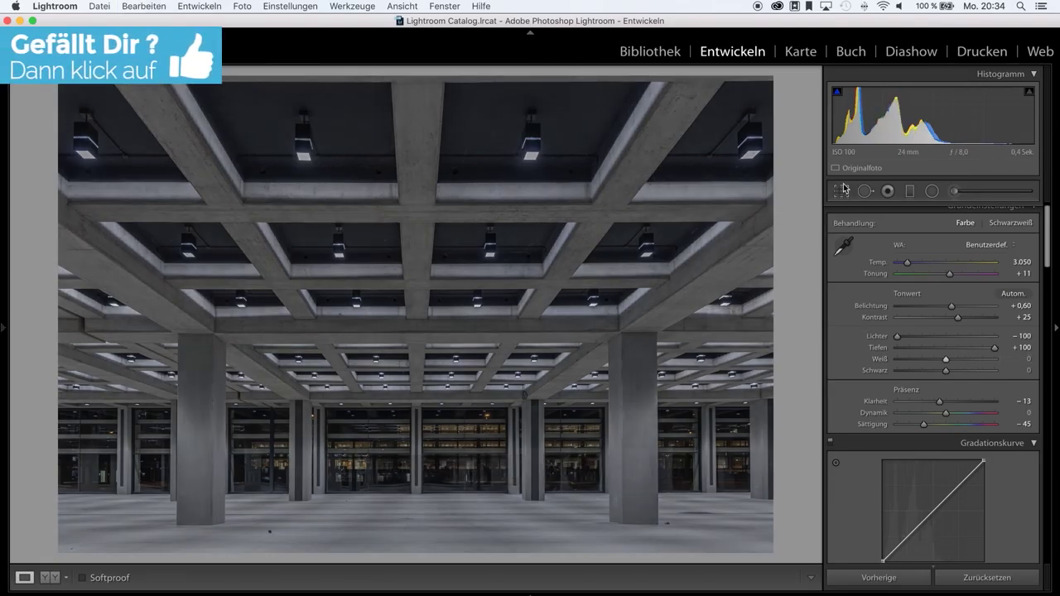
{"action": "mouse_move", "coordinate": [863, 168]}
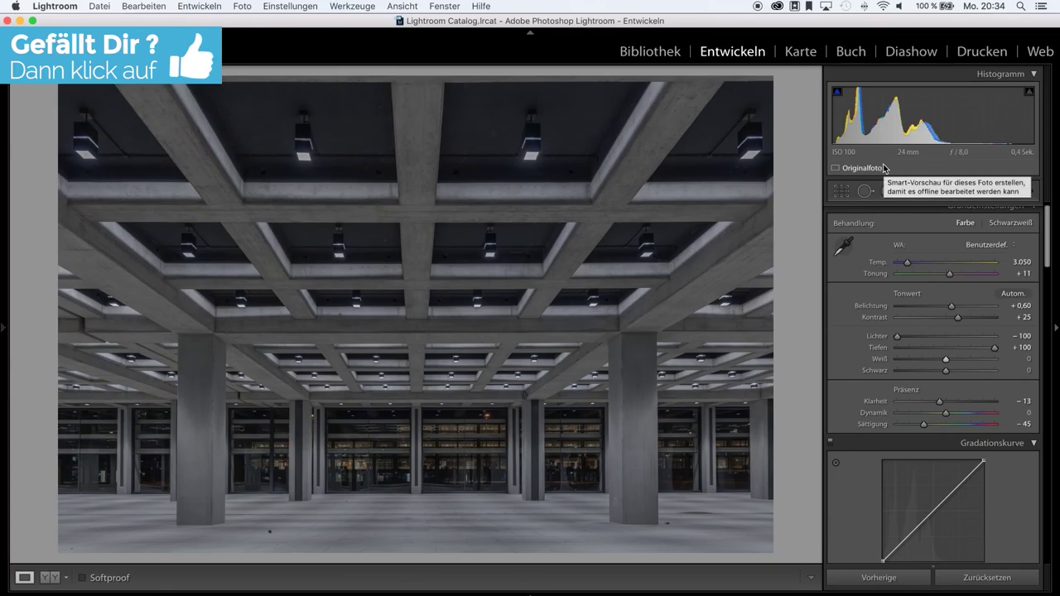
{"action": "scroll", "coordinate": [933, 338], "scroll_direction": "up", "scroll_amount": 1}
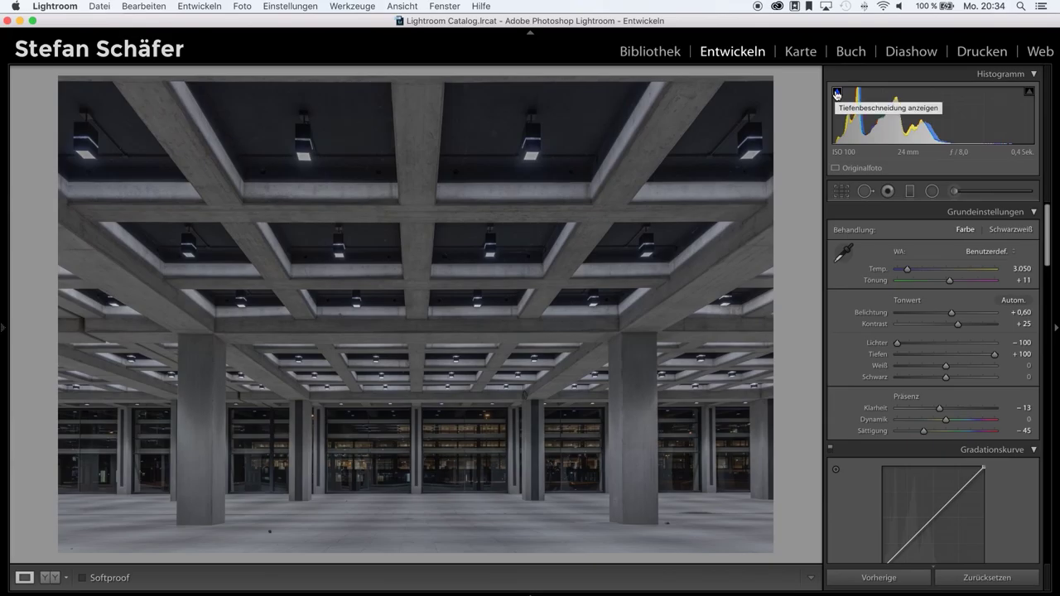
Enable the photo clipping warning and set Weiß to +56, easing back from +69
{"action": "left_click", "coordinate": [837, 93]}
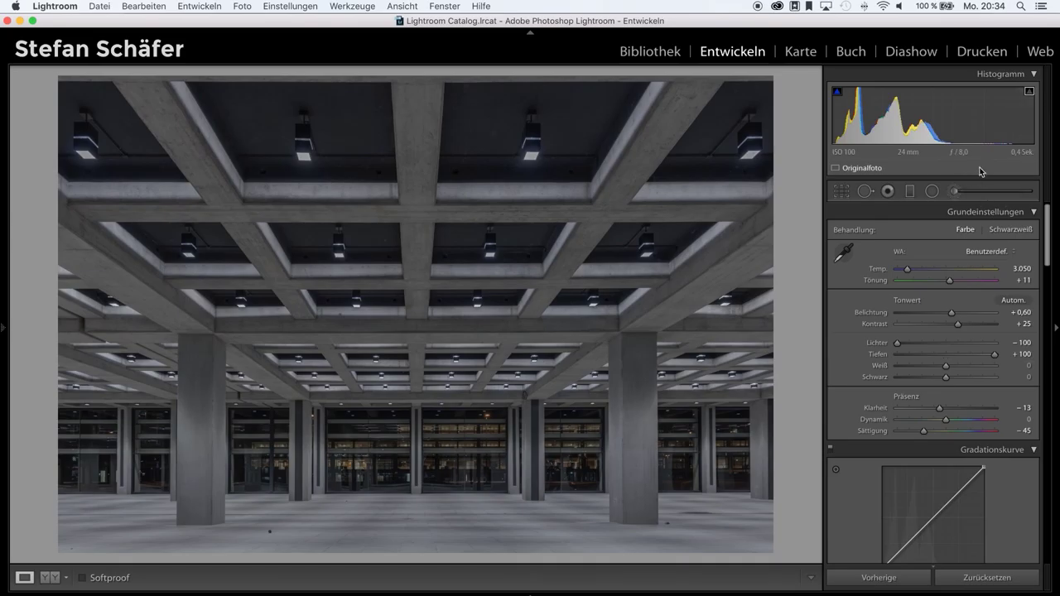
{"action": "left_click_drag", "start_coordinate": [949, 367], "coordinate": [981, 370]}
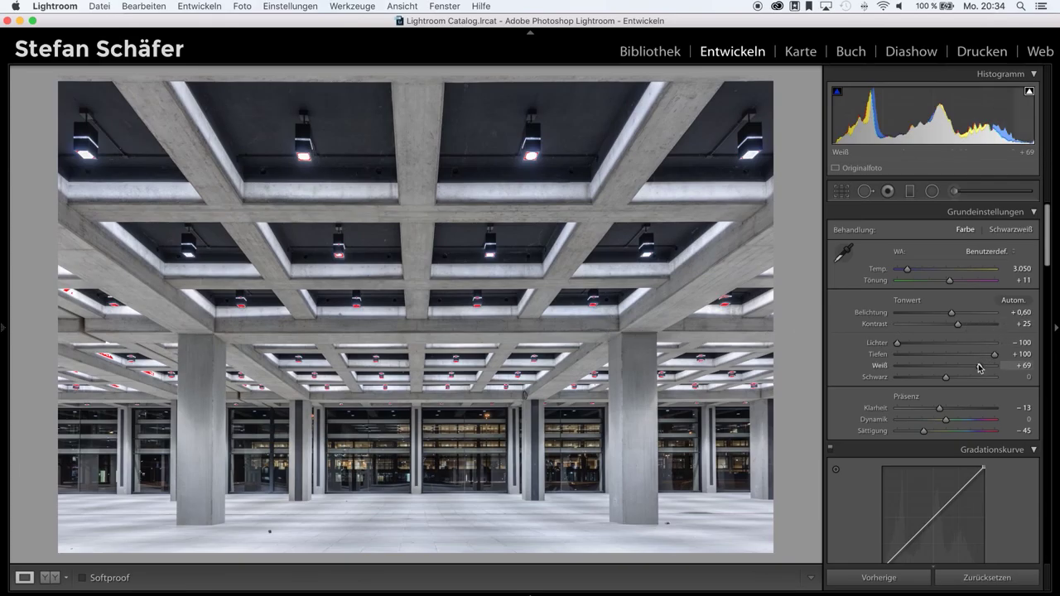
{"action": "left_click_drag", "start_coordinate": [980, 370], "coordinate": [977, 371]}
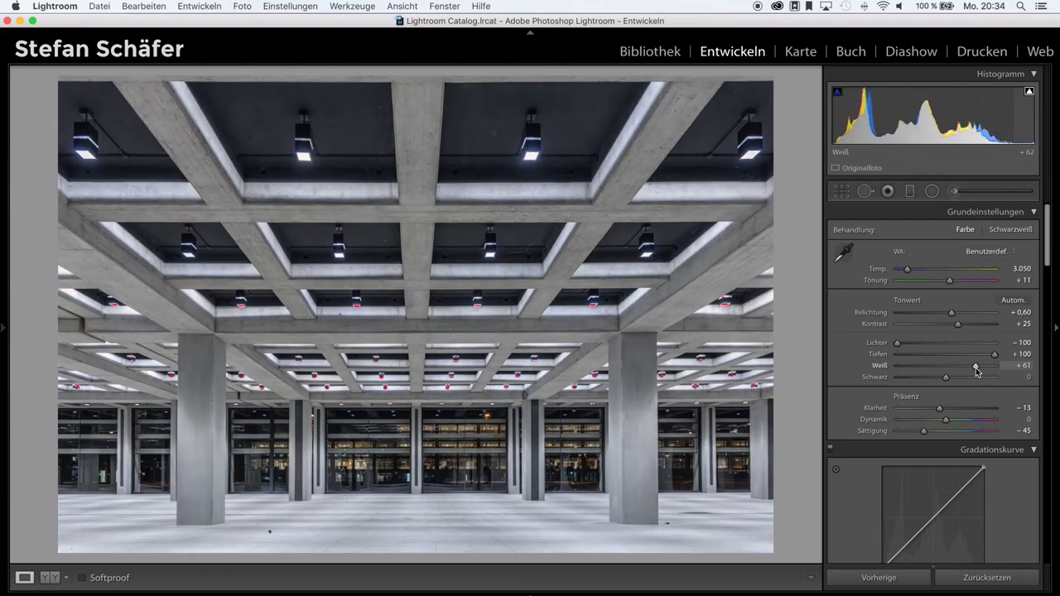
{"action": "left_click_drag", "start_coordinate": [977, 372], "coordinate": [973, 372]}
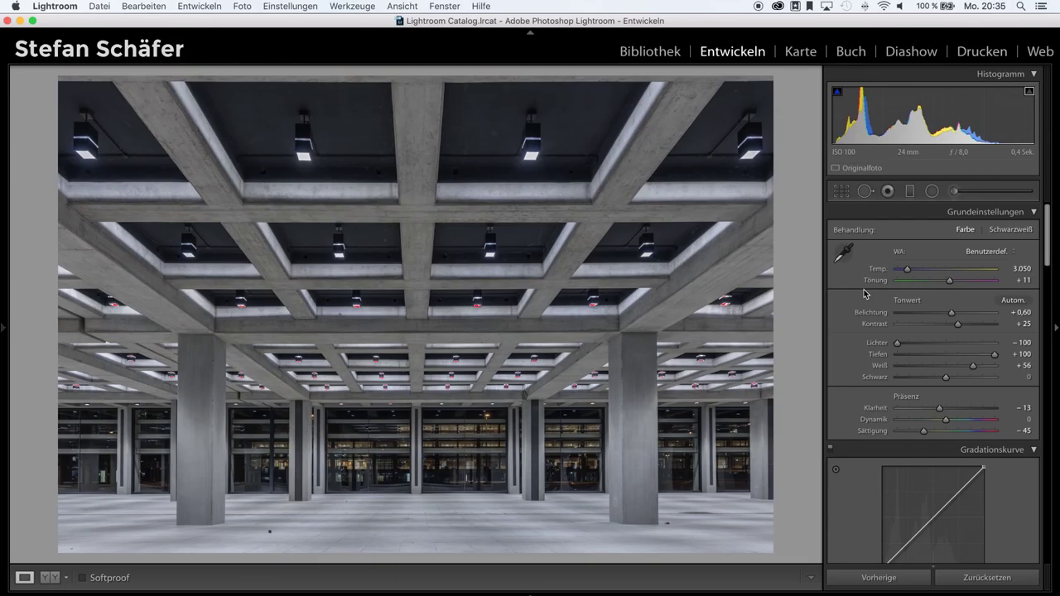
Undo the three whites edits so Weiß returns from +56 to 0
{"action": "key", "text": "ctrl+z"}
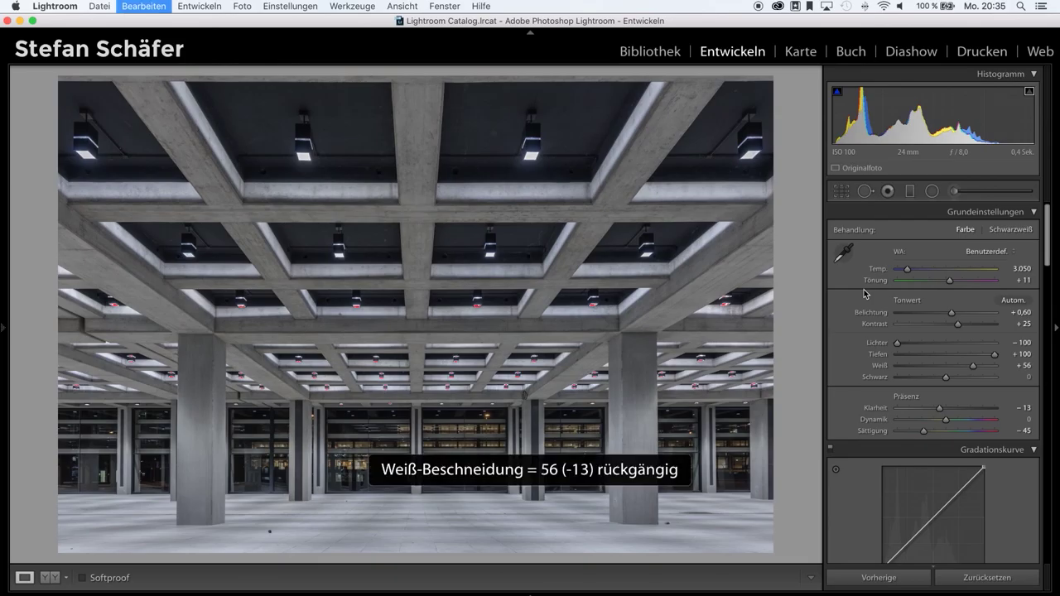
{"action": "key", "text": "ctrl+z"}
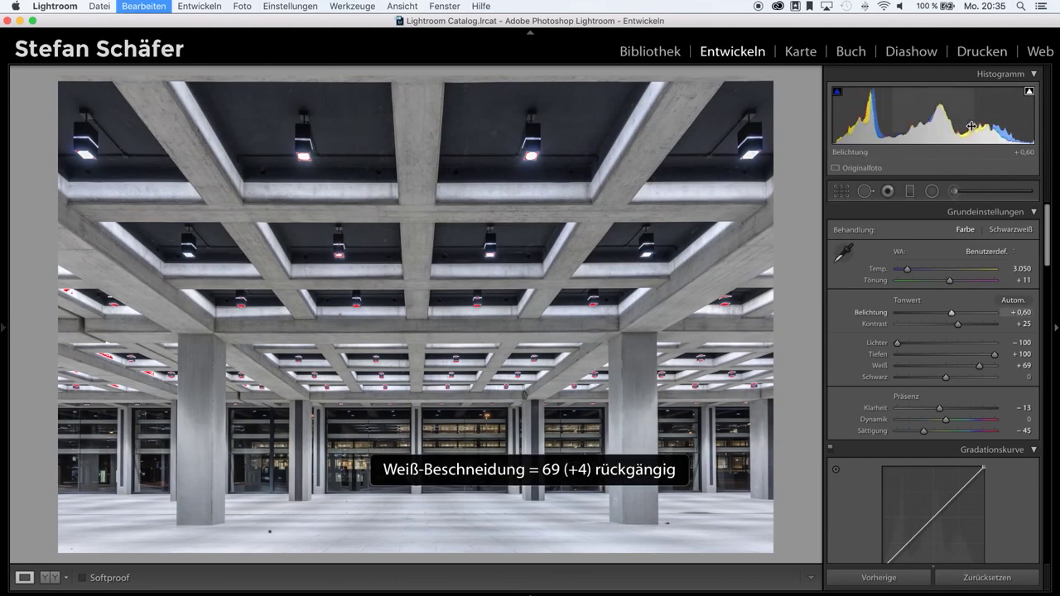
{"action": "key", "text": "ctrl+z"}
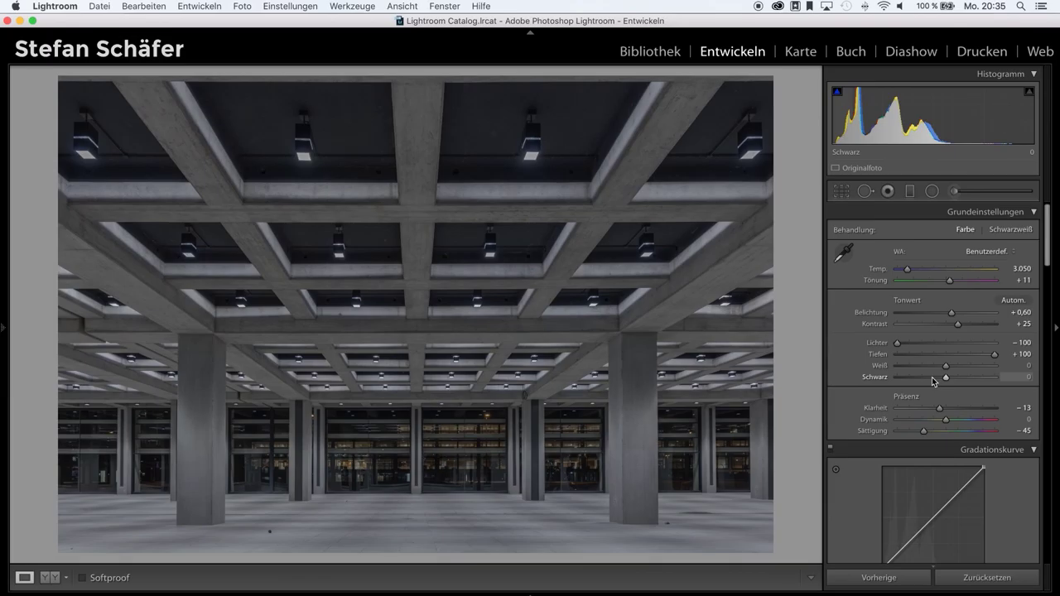
{"action": "scroll", "coordinate": [928, 372], "scroll_direction": "down", "scroll_amount": 2}
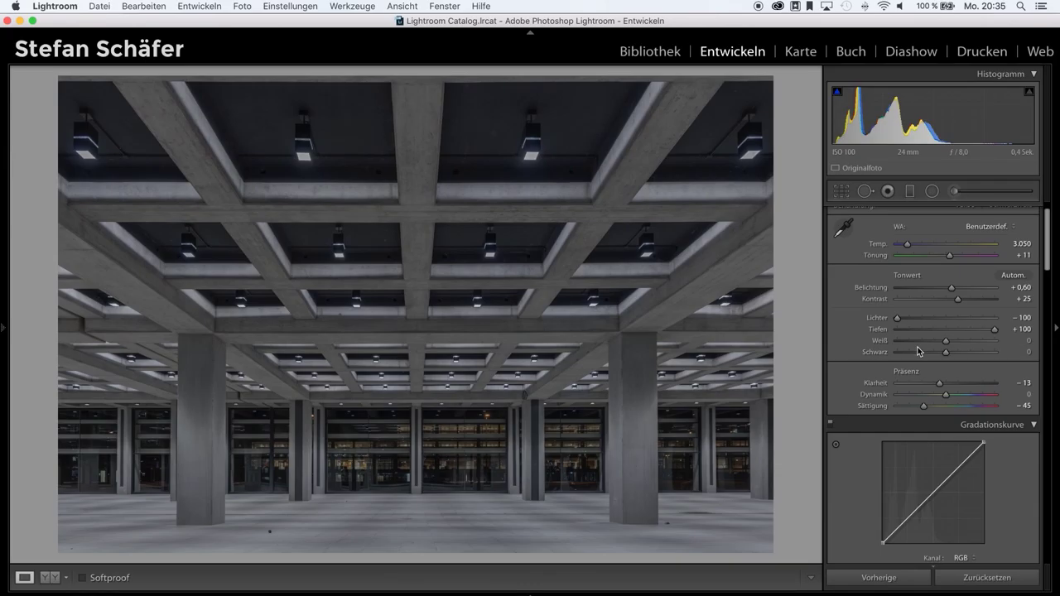
{"action": "scroll", "coordinate": [917, 352], "scroll_direction": "up", "scroll_amount": 2}
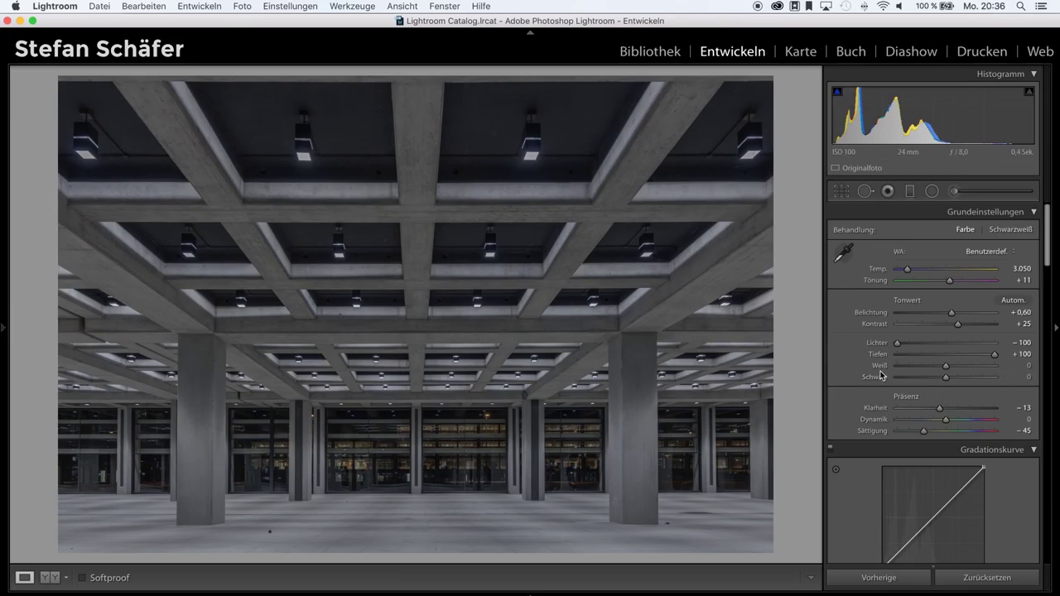
Auto-set Weiß to +48 with a Shift-double-click, brightening the concrete ceiling
{"action": "key", "text": "shift"}
{"action": "double_click", "coordinate": [945, 365], "text": "shift"}
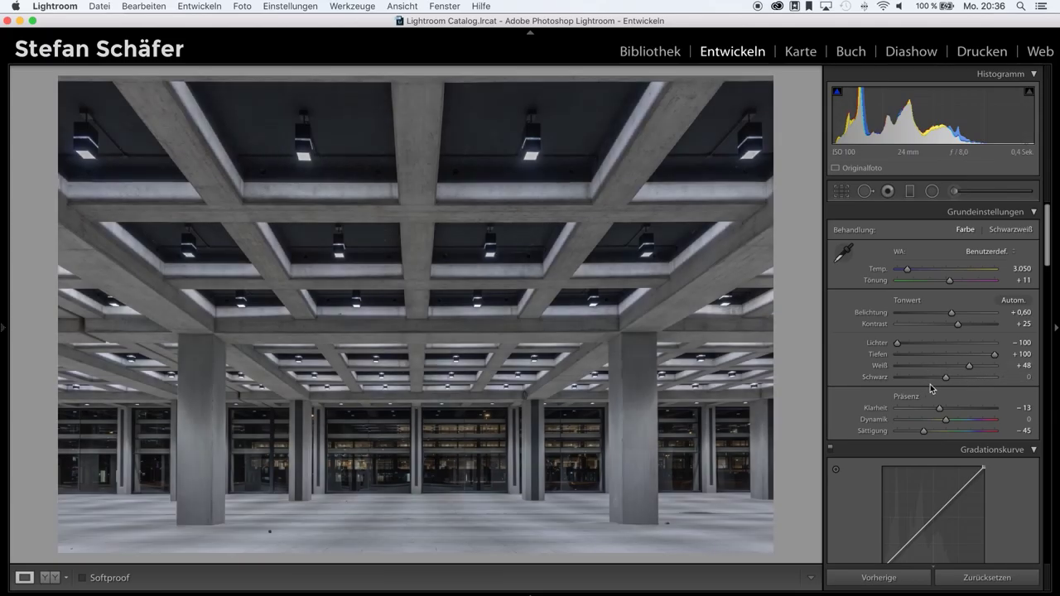
{"action": "key", "text": "shift"}
{"action": "scroll", "coordinate": [874, 381], "scroll_direction": "down", "scroll_amount": 1}
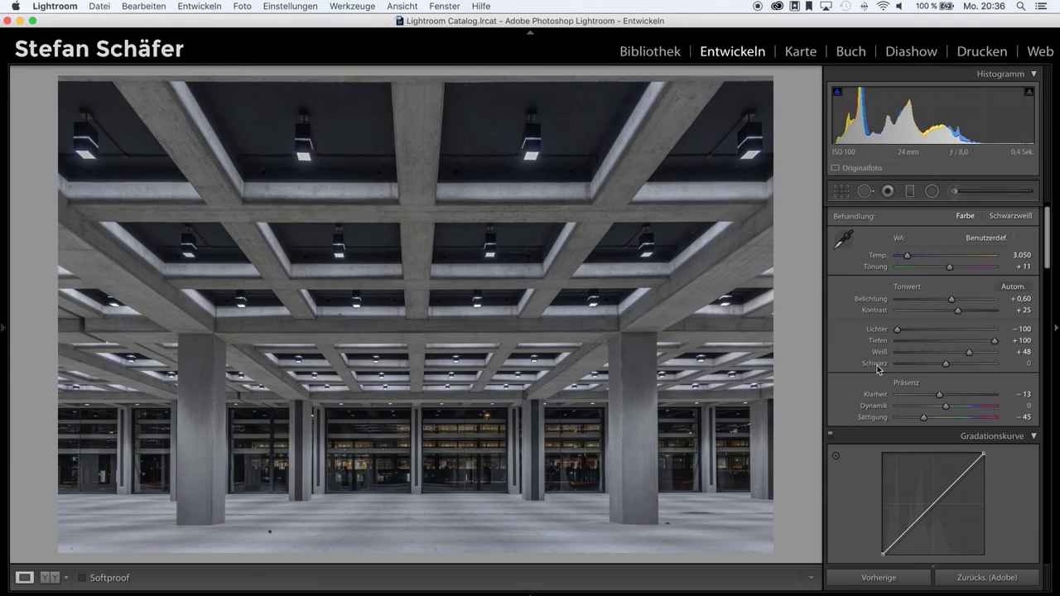
Auto-set Schwarz to -18 with a Shift-double-click, deepening the hall's shadows
{"action": "double_click", "coordinate": [878, 365], "text": "shift"}
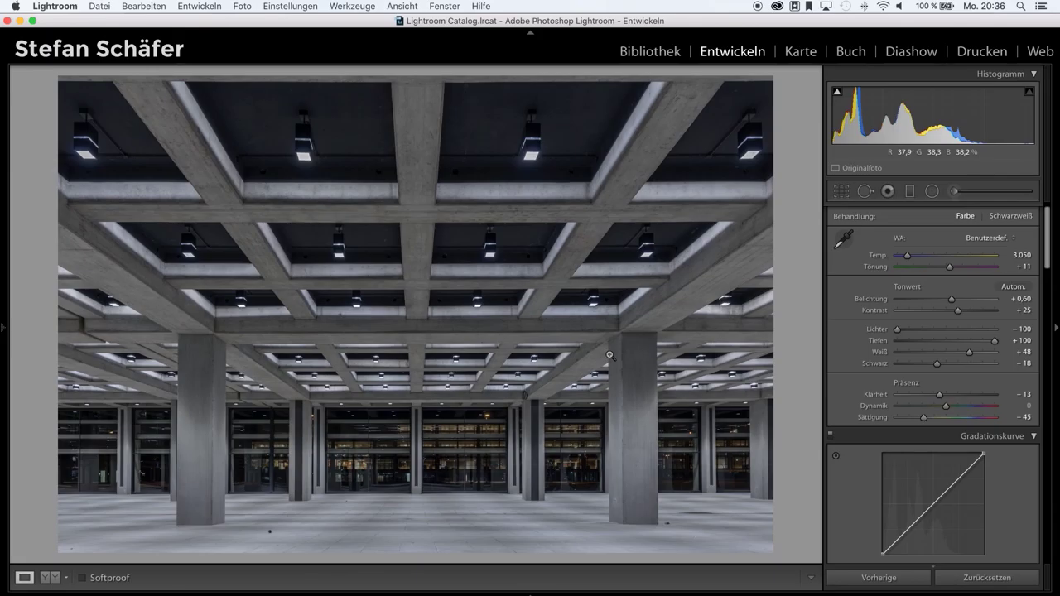
{"action": "scroll", "coordinate": [950, 354], "scroll_direction": "up", "scroll_amount": 1}
{"action": "scroll", "coordinate": [950, 354], "scroll_direction": "down", "scroll_amount": 1}
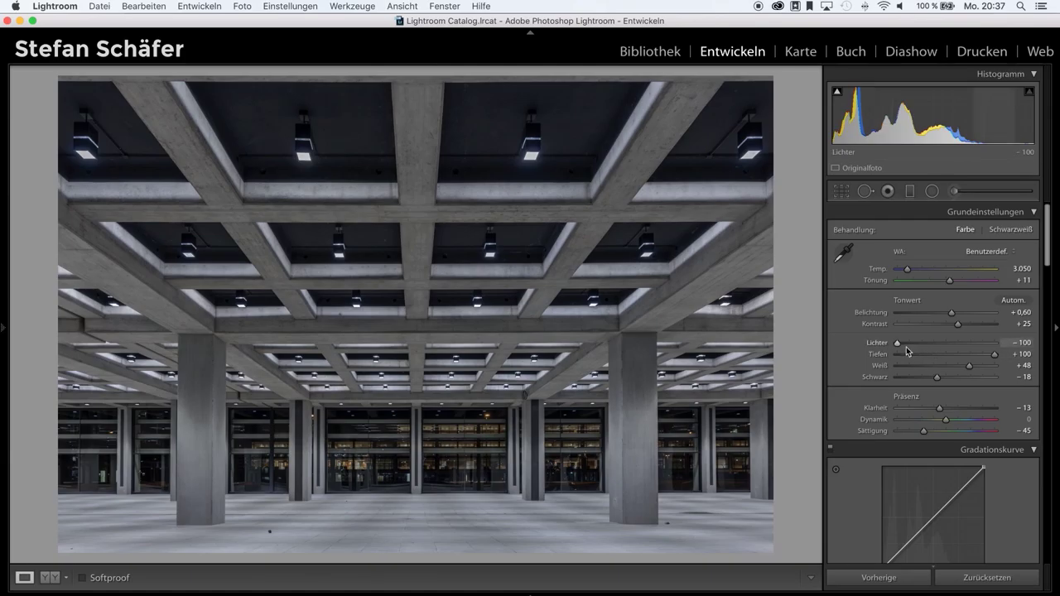
{"action": "scroll", "coordinate": [938, 380], "scroll_direction": "down", "scroll_amount": 1}
{"action": "scroll", "coordinate": [936, 380], "scroll_direction": "up", "scroll_amount": 1}
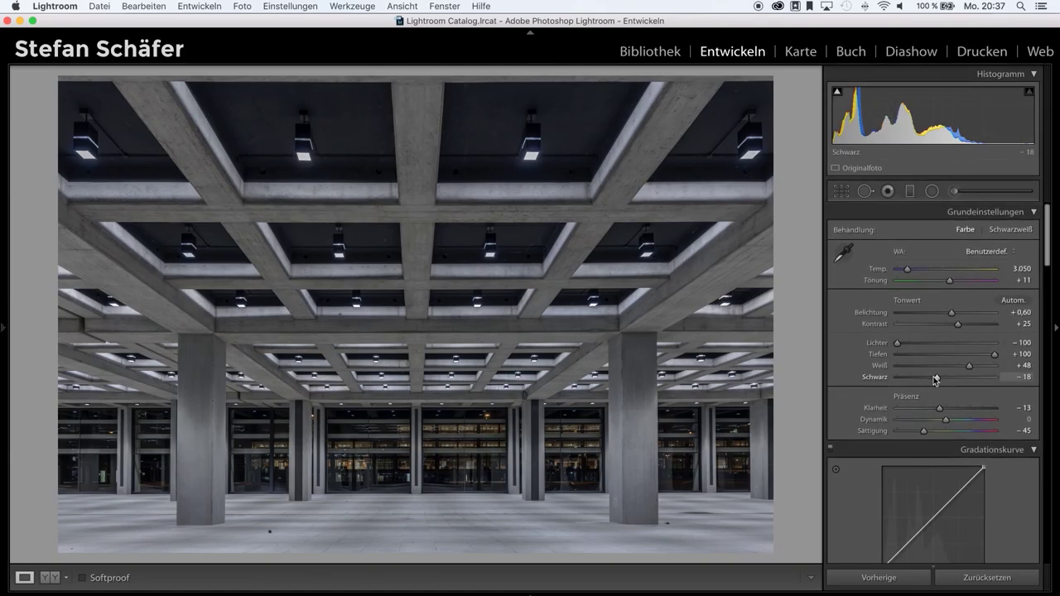